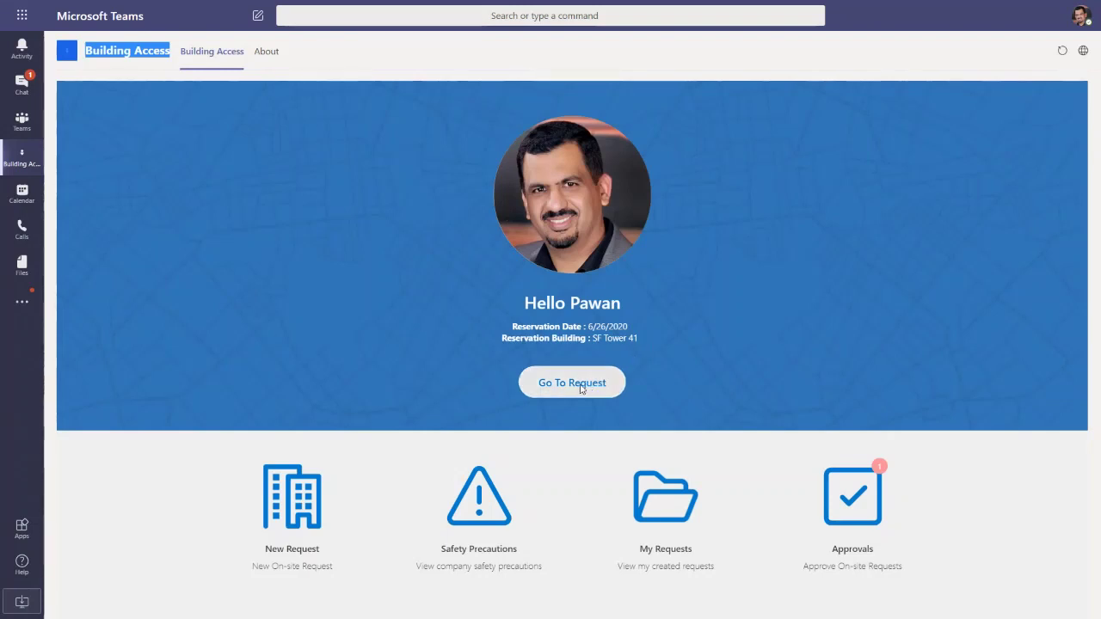
Check in to the 6/26/2020 SF Tower 41 reservation and return to the app's home page
click(595, 386)
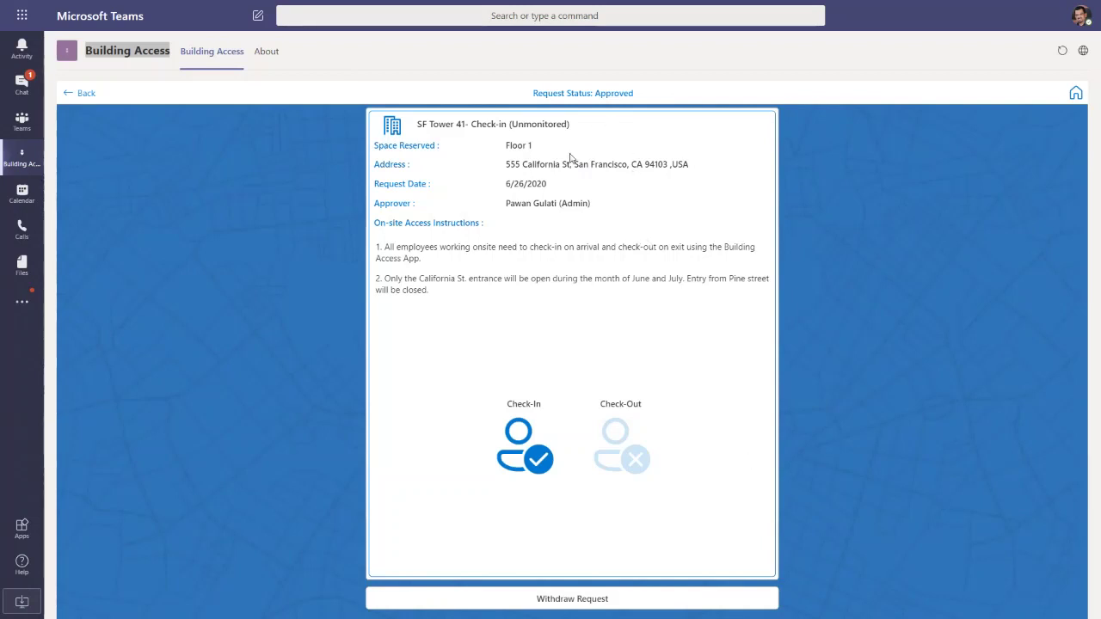
click(531, 463)
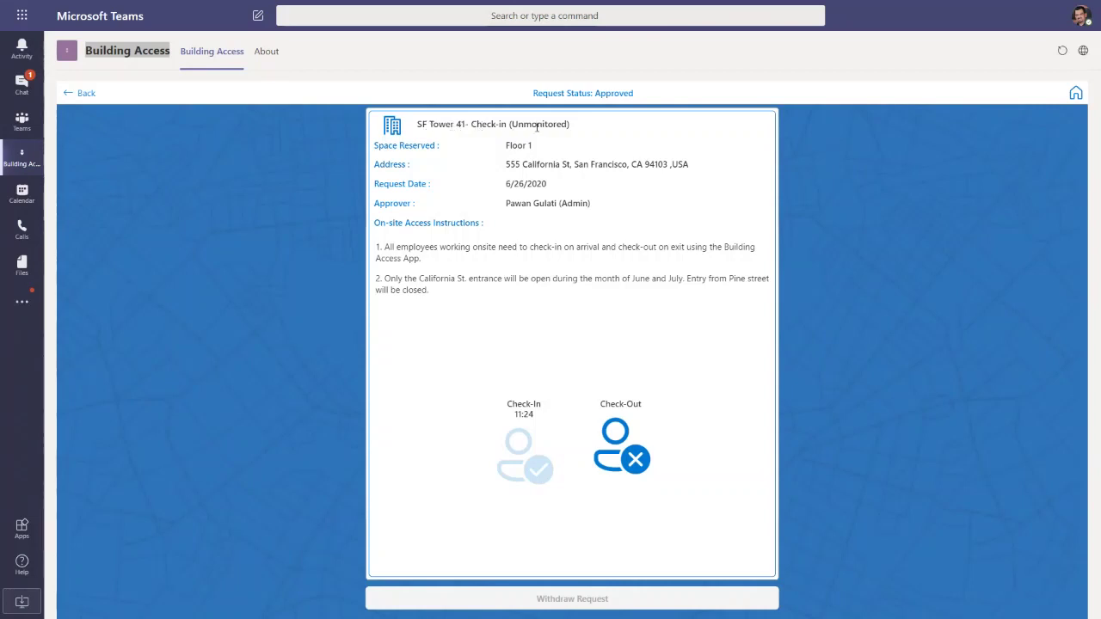
drag(513, 124, 571, 125)
click(590, 129)
click(1075, 94)
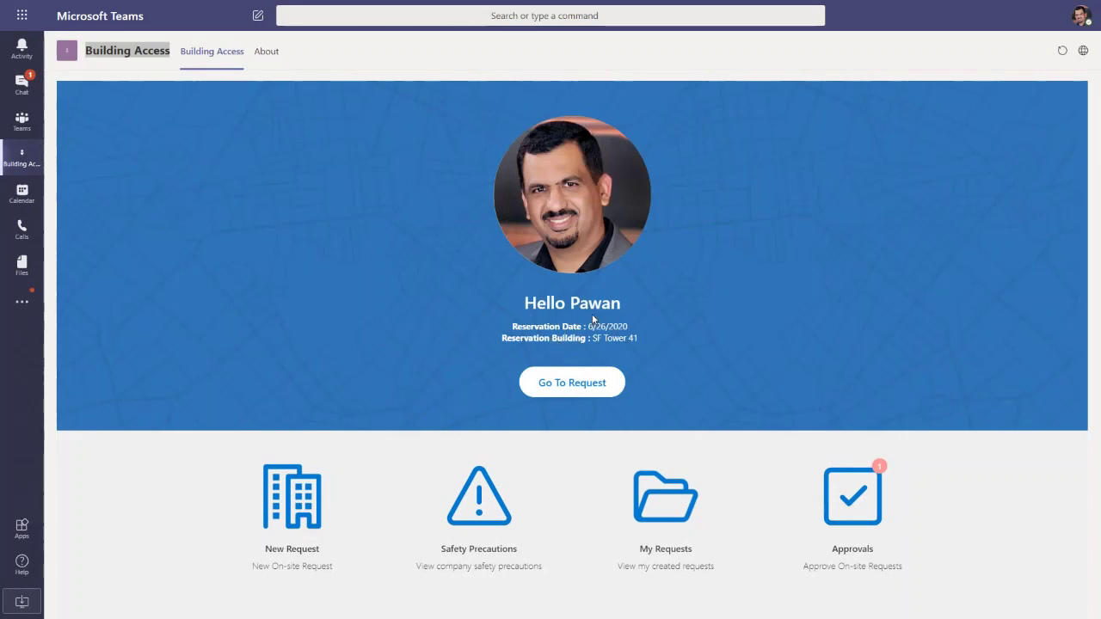
Start a new on-site request for the Market St Office with "Team meeting" as the business reason for access, and continue to date selection
click(284, 516)
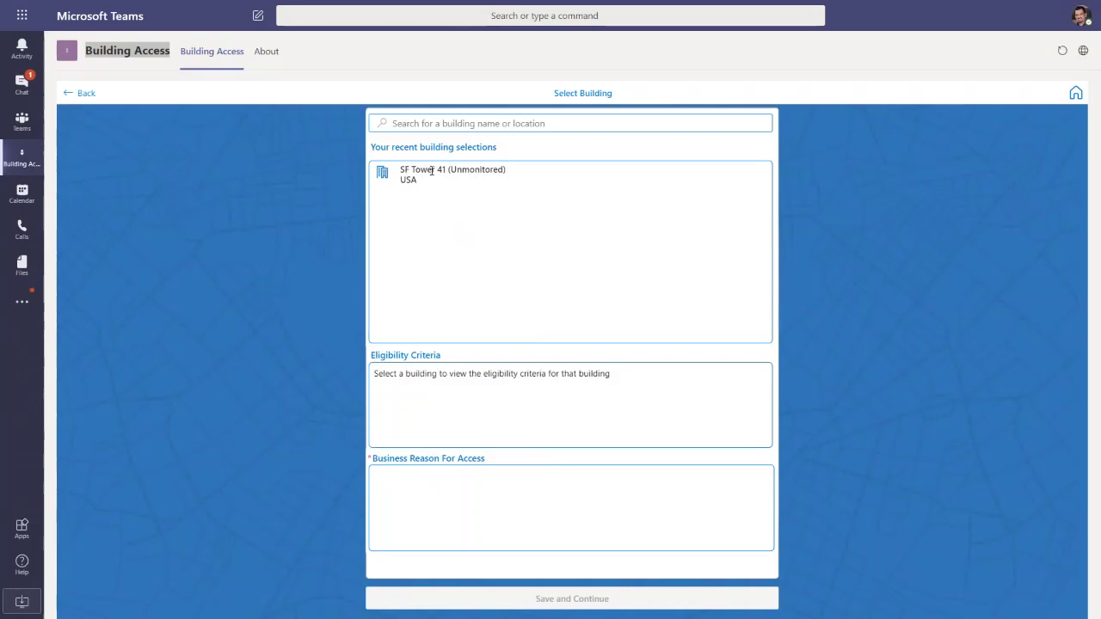
click(452, 120)
text(ma)
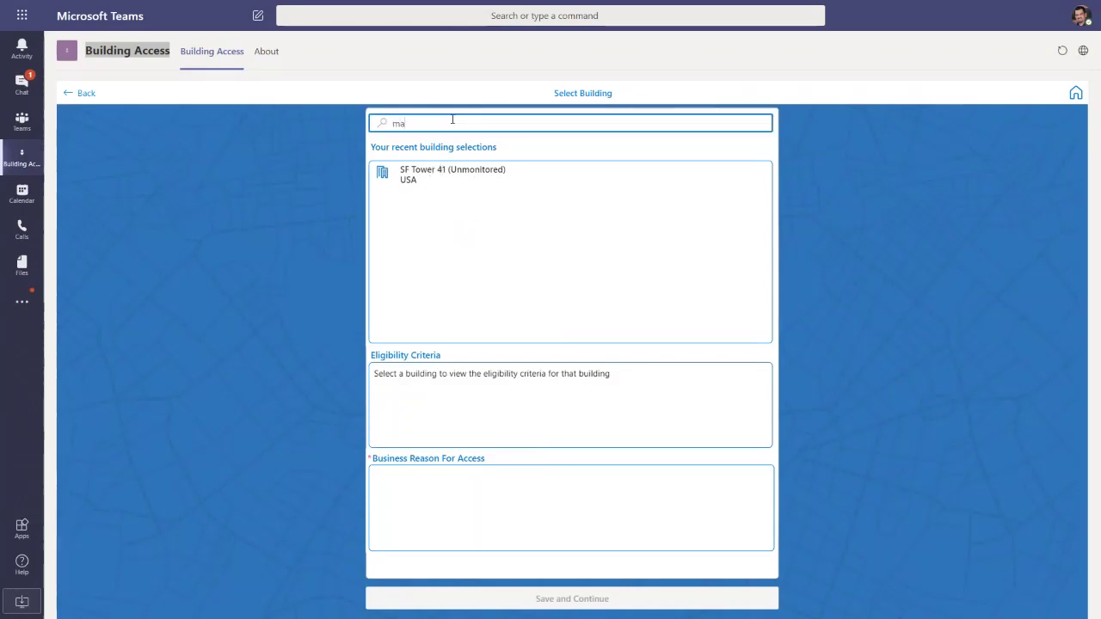
text(rket)
click(461, 177)
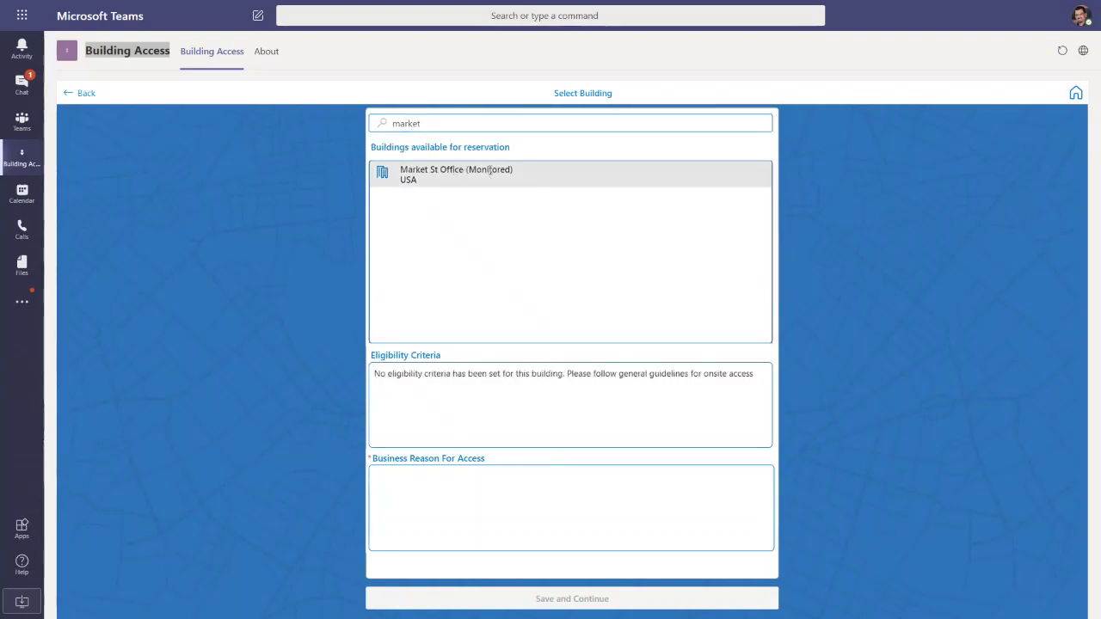
click(444, 487)
text(Team meeting)
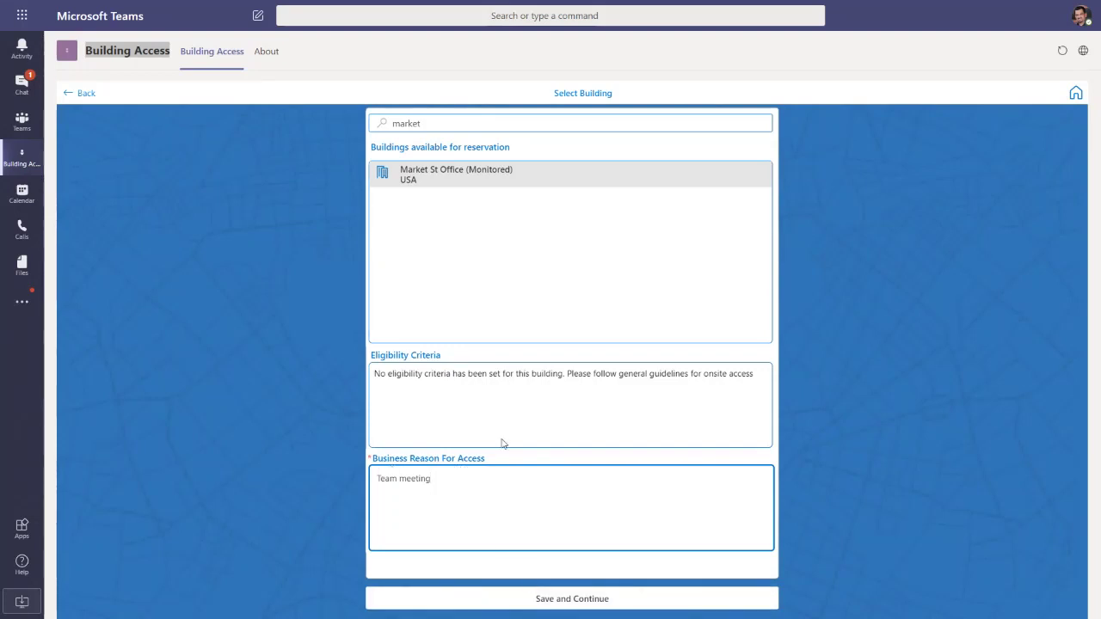
click(539, 602)
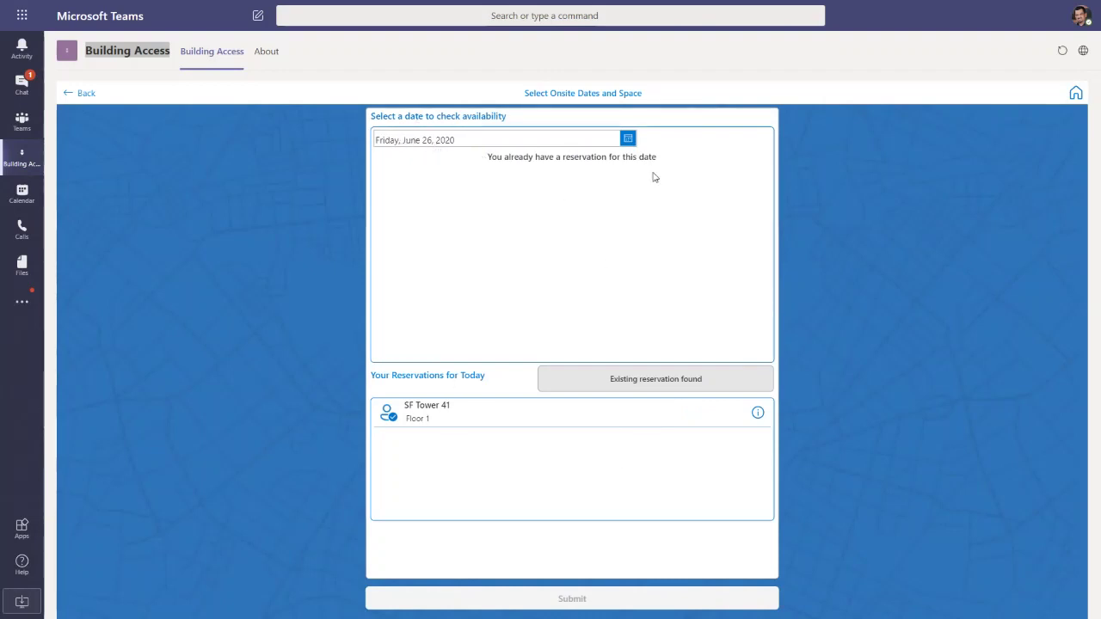
Set the request date to July 7, 2020 and add Floor 1 Space #1001 to the request
click(628, 138)
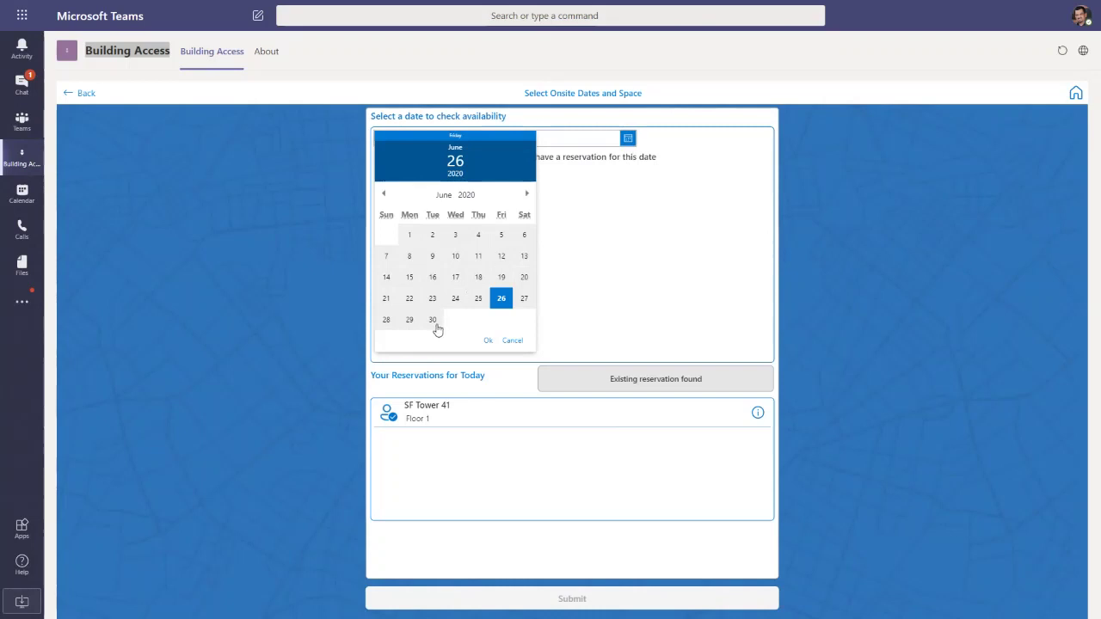
click(525, 194)
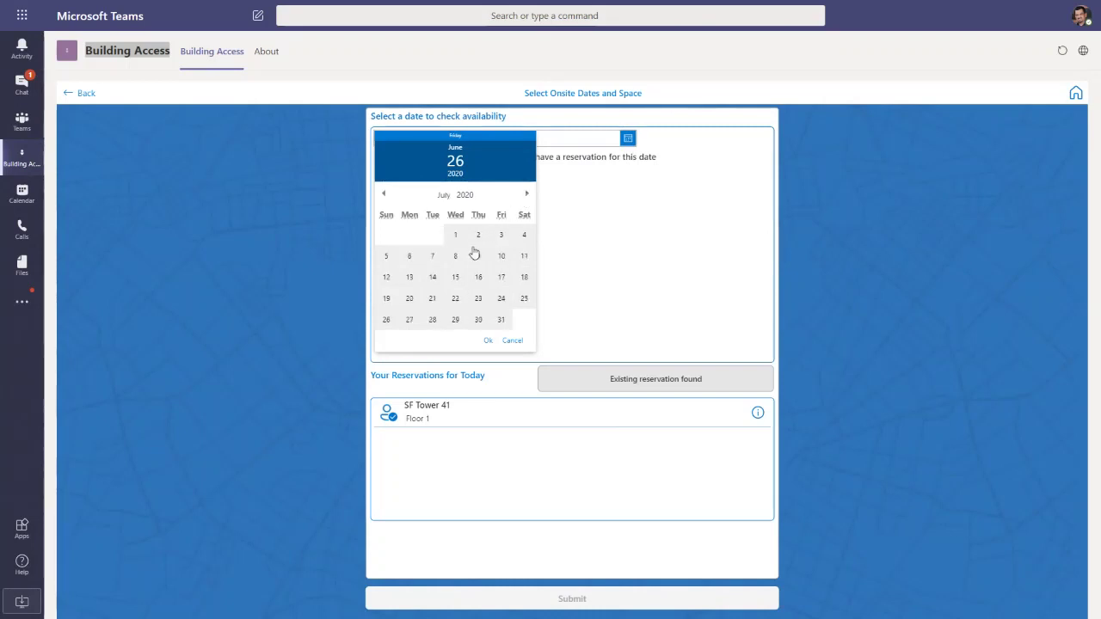
click(430, 257)
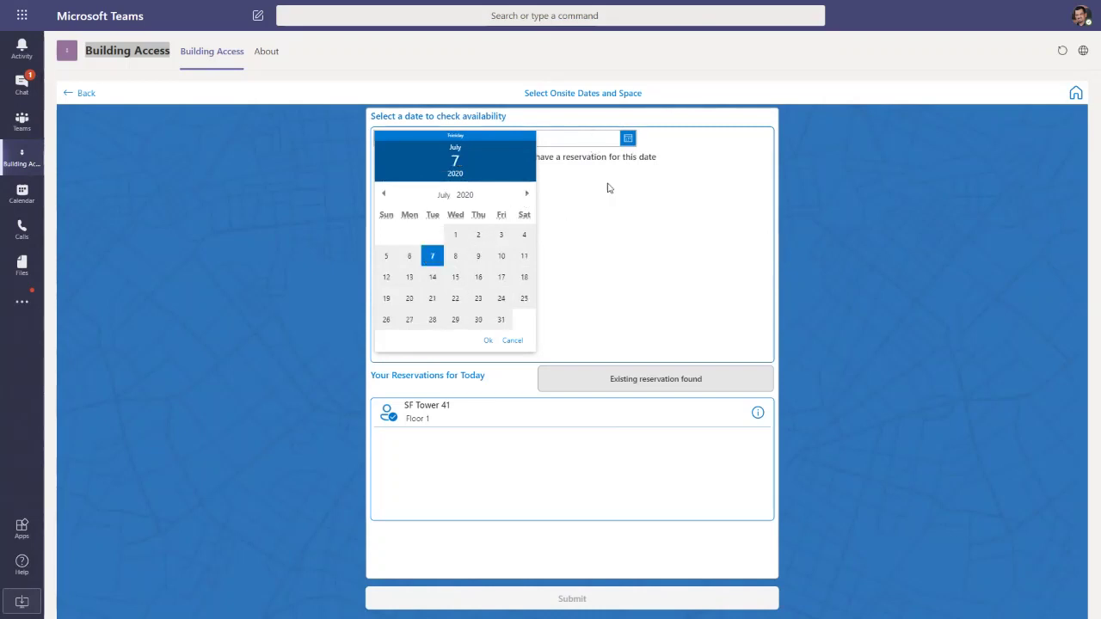
click(485, 342)
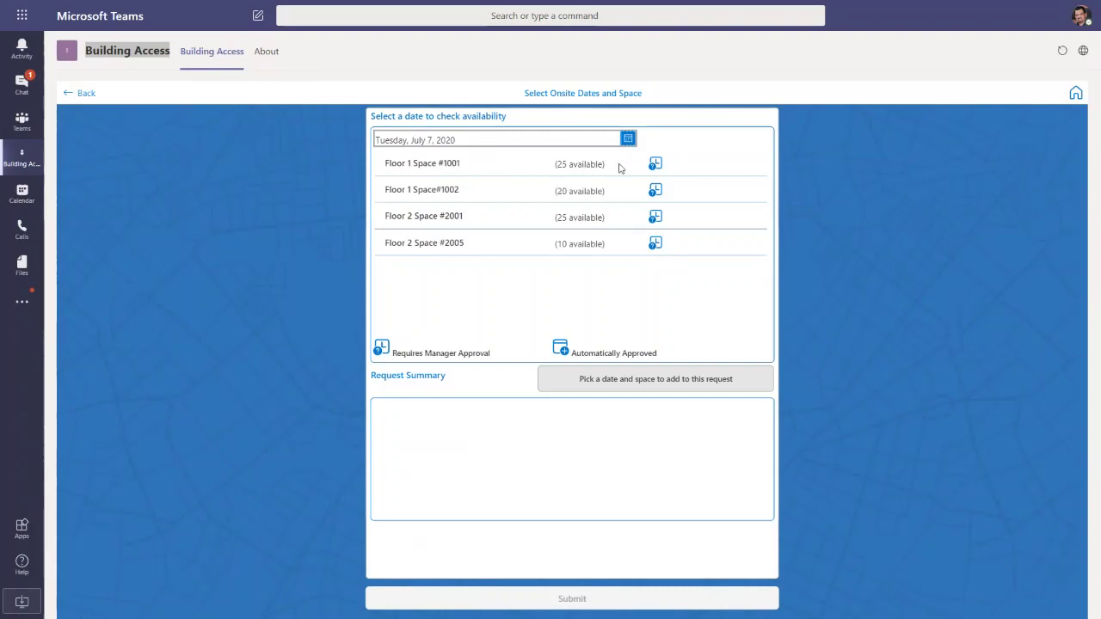
click(658, 169)
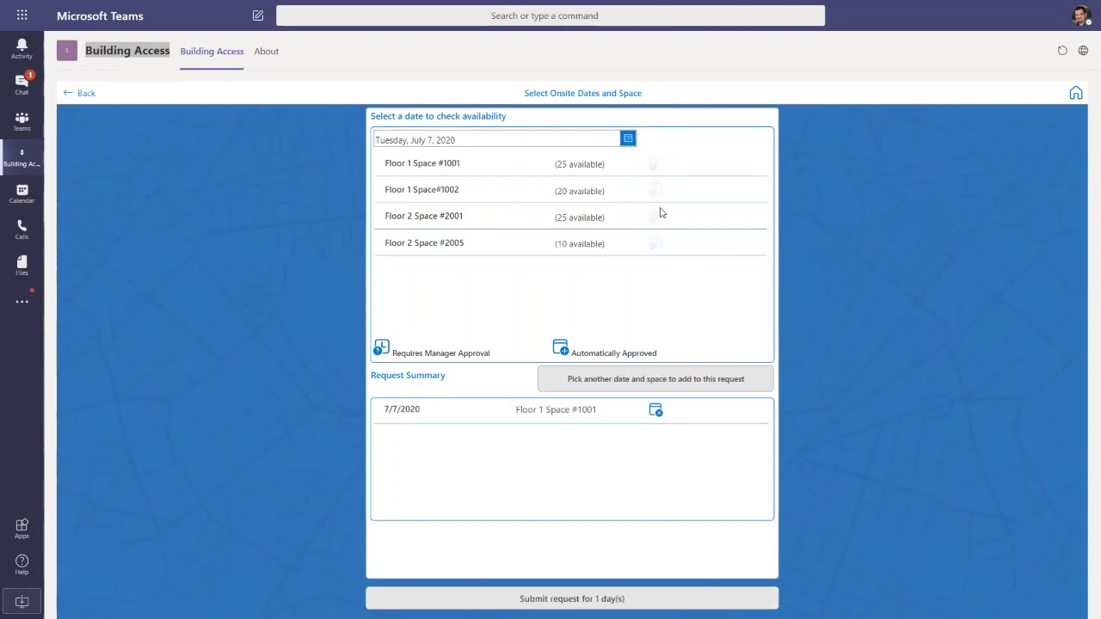
Set another request date of July 8, 2020 and add Floor 1 Space #1001 for that day
click(628, 139)
click(455, 258)
click(487, 341)
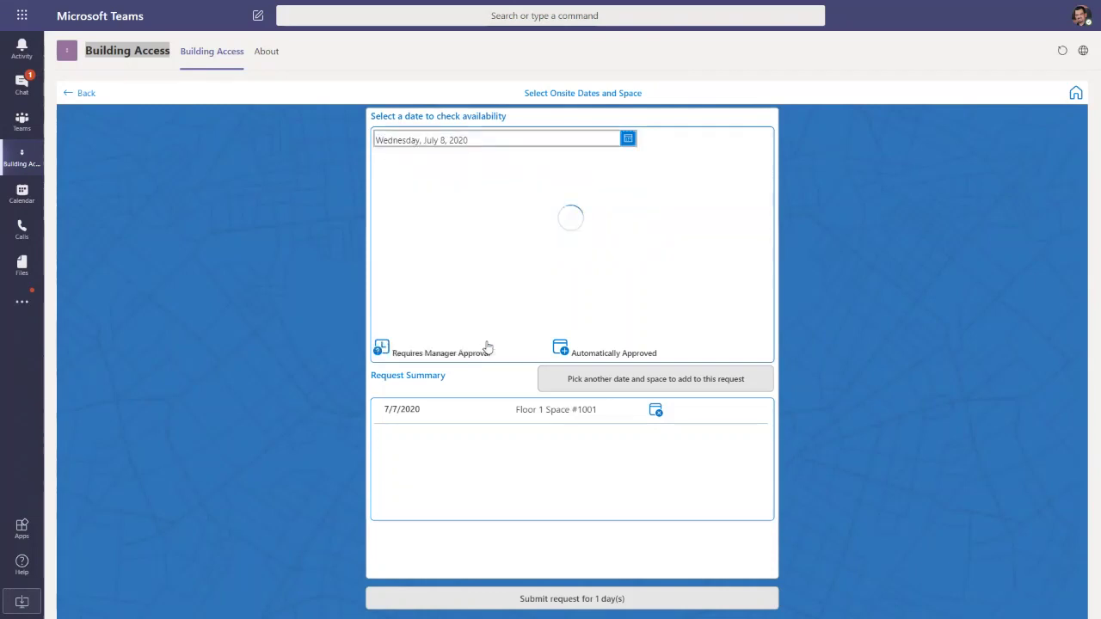
click(656, 166)
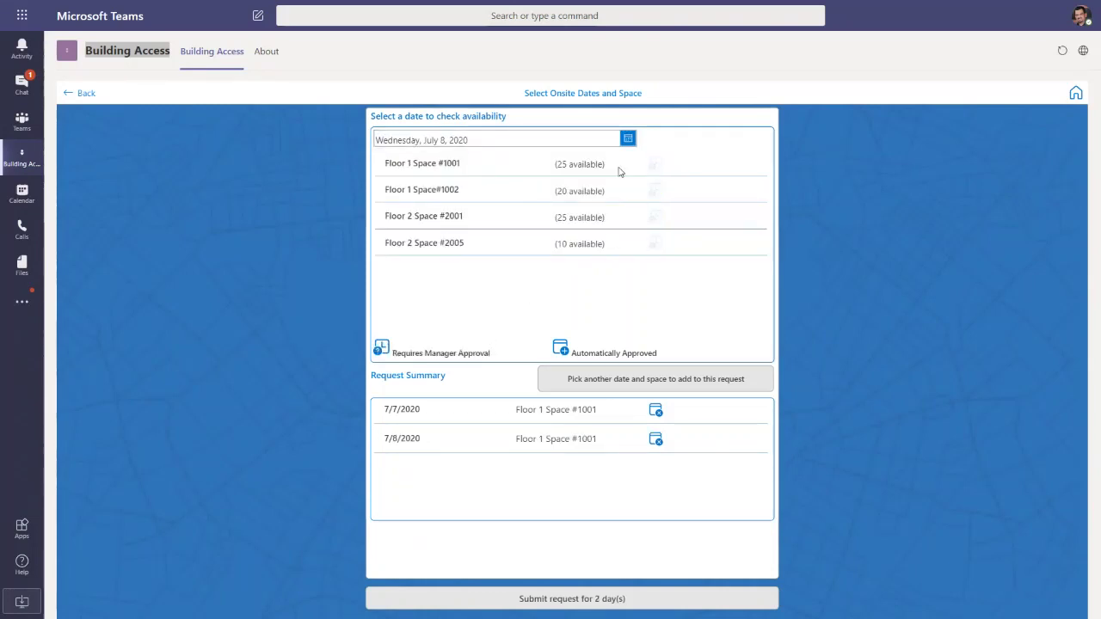
Submit the two-day access request and return to the app's home page
click(609, 597)
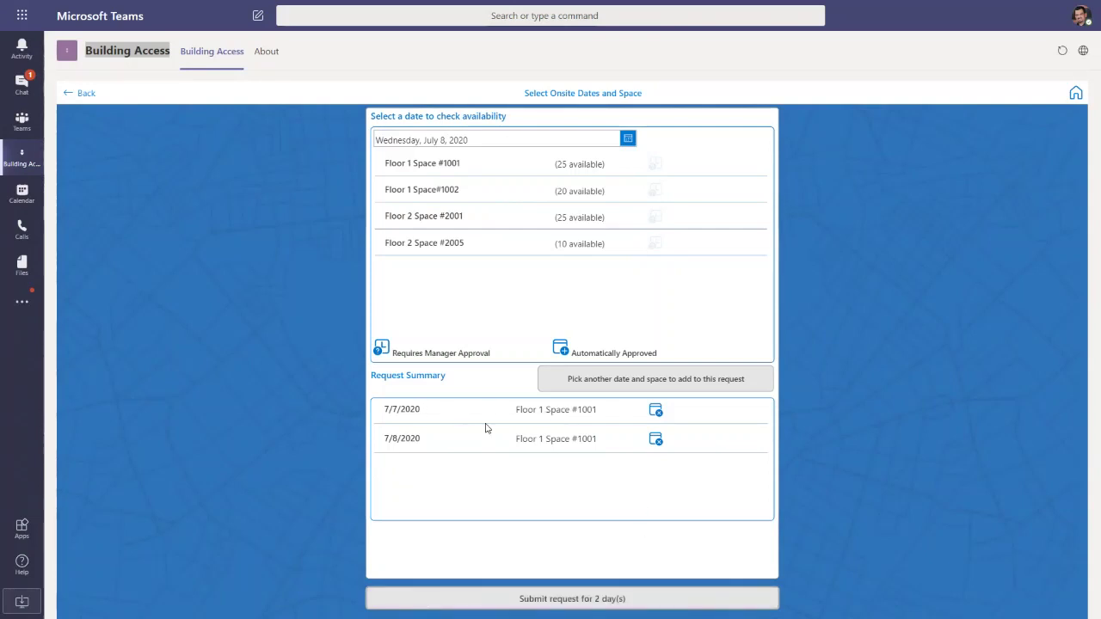
click(604, 602)
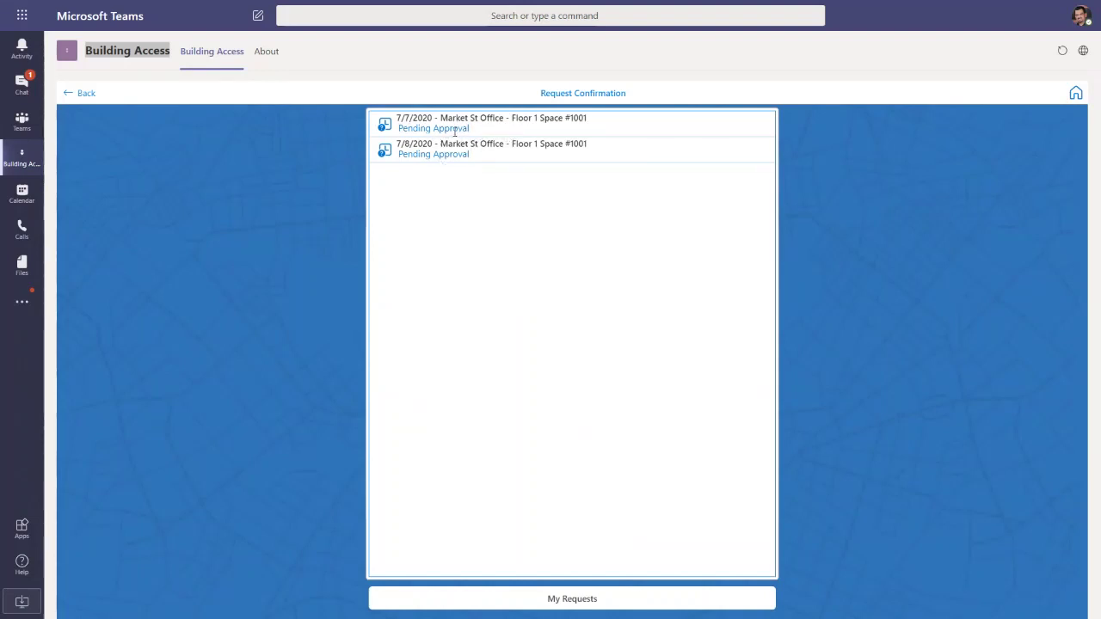
click(1074, 95)
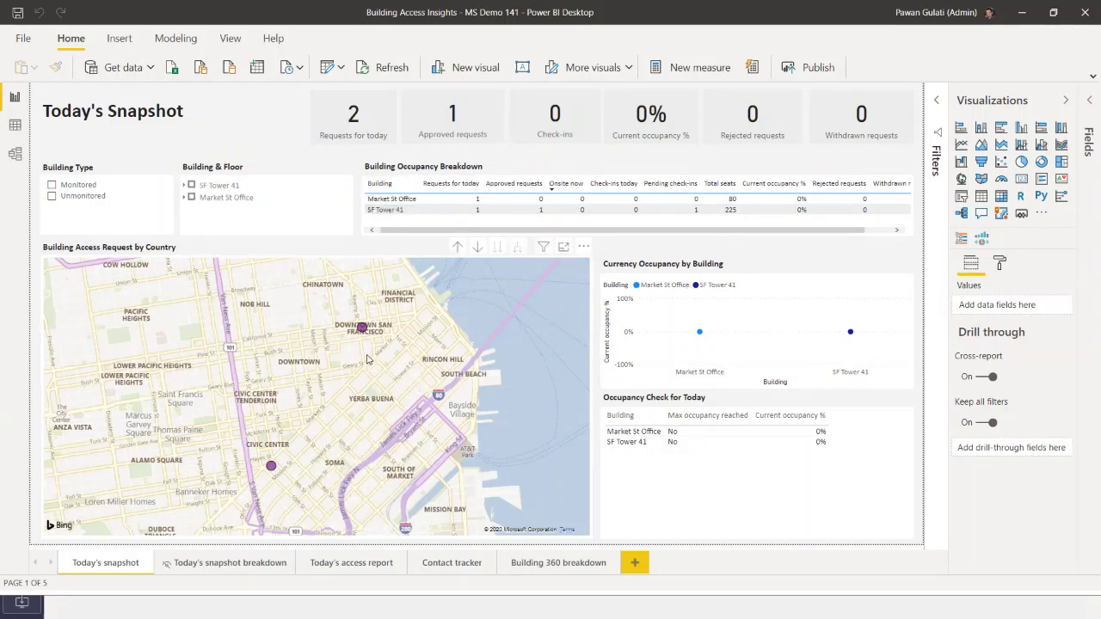
In the Power BI Desktop report, drill through from the downtown San Francisco building on the map to Today's snapshot breakdown
scroll(372, 359, up, 3)
drag(388, 409, 395, 479)
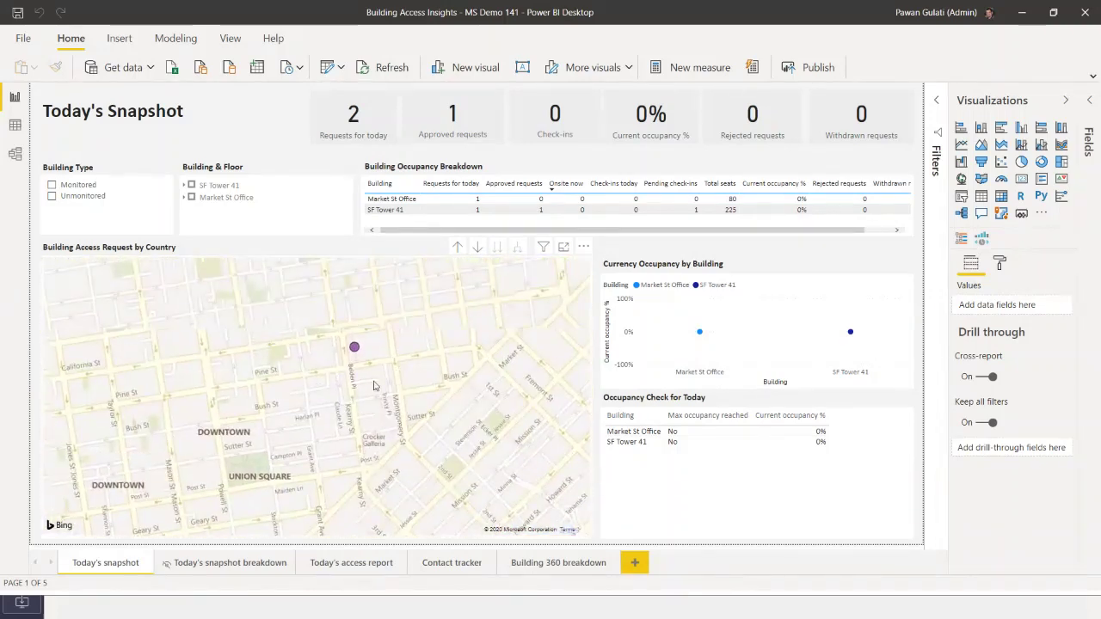
right_click(354, 348)
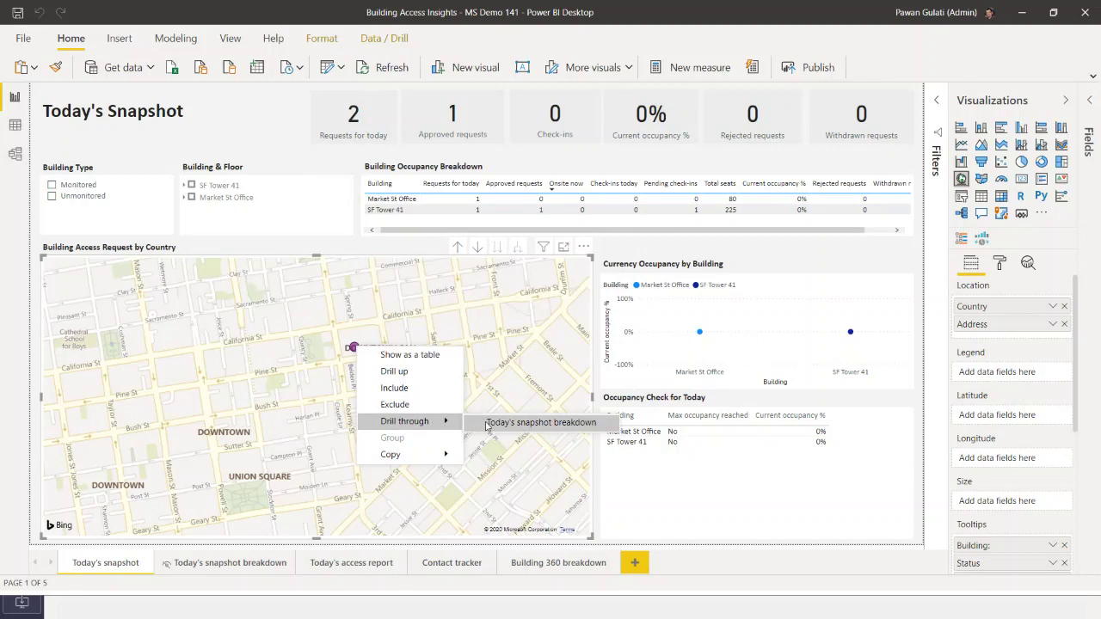
click(485, 423)
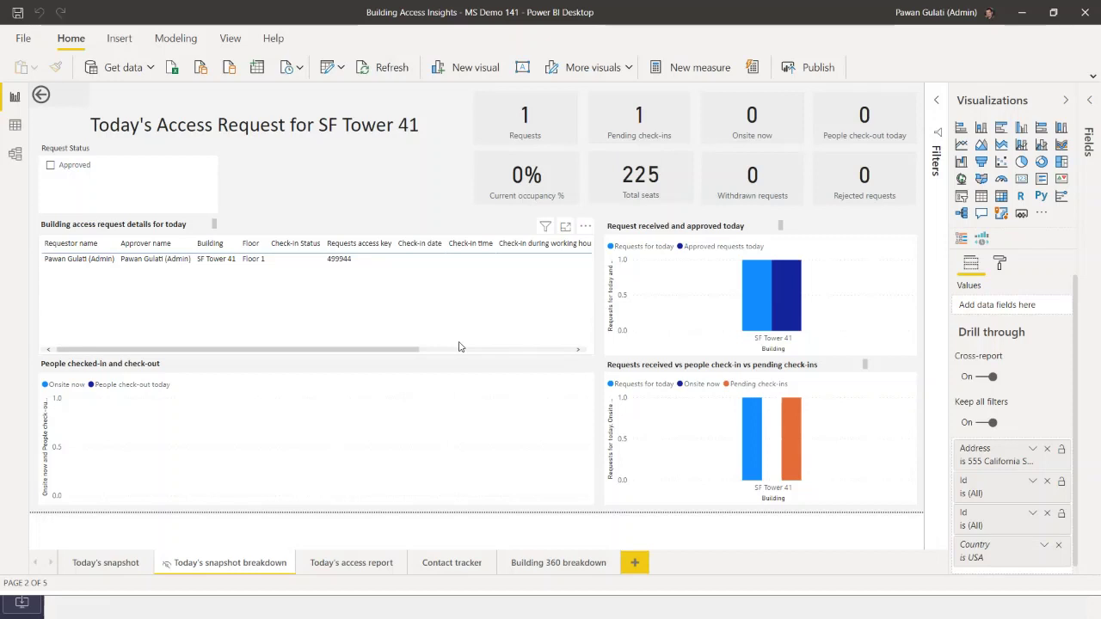
View the Contact tracker report page, inspect its check-in start and end date filters, and clear the selected contact
click(443, 564)
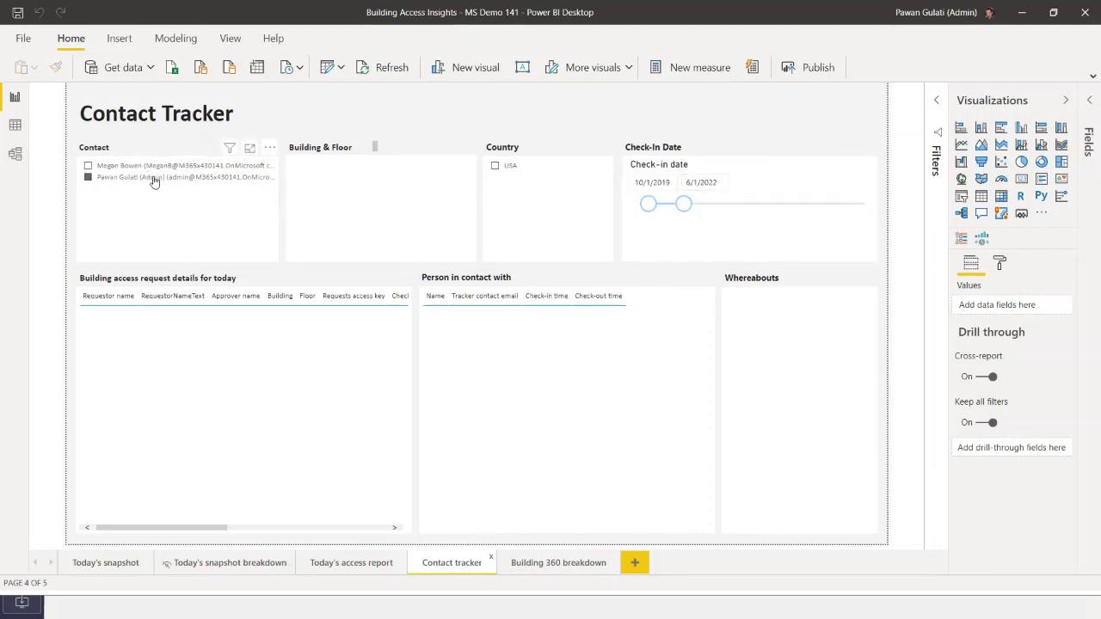
click(655, 183)
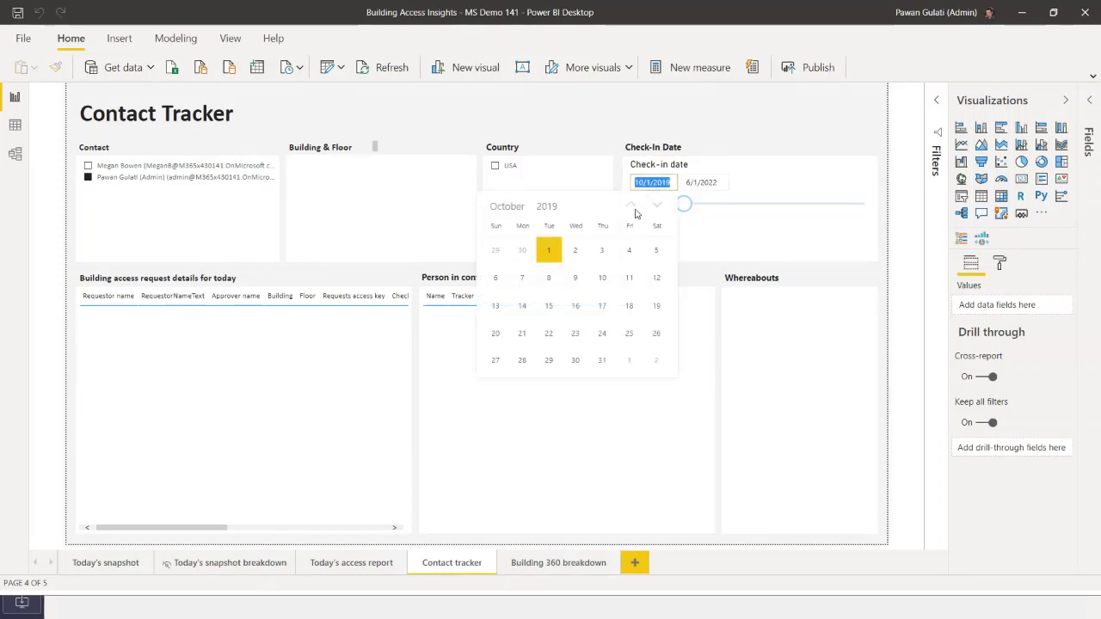
click(699, 183)
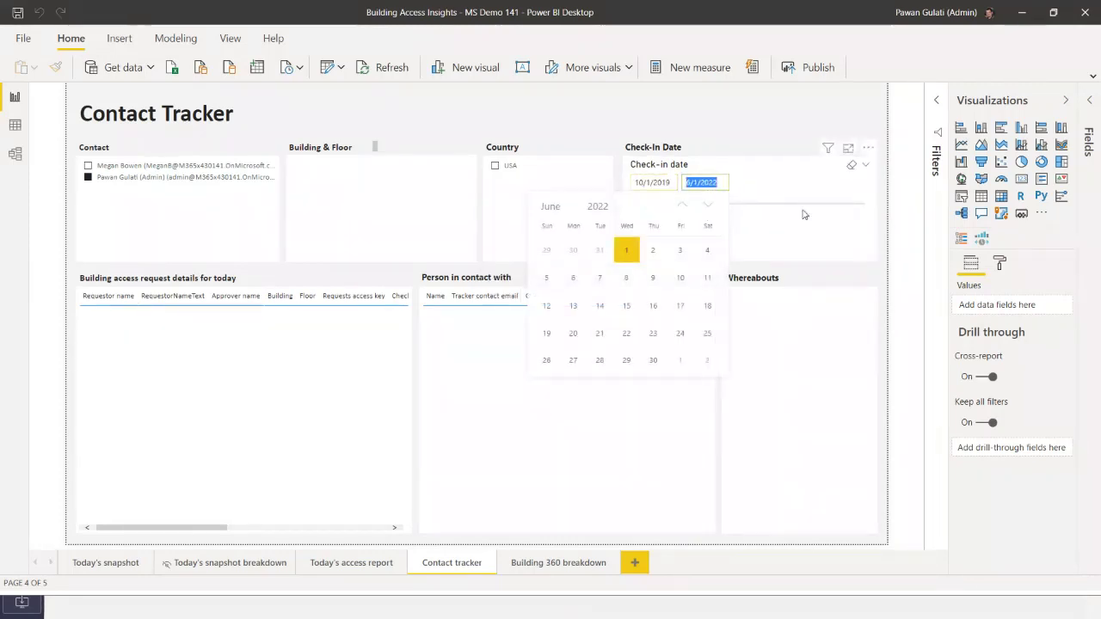
click(701, 137)
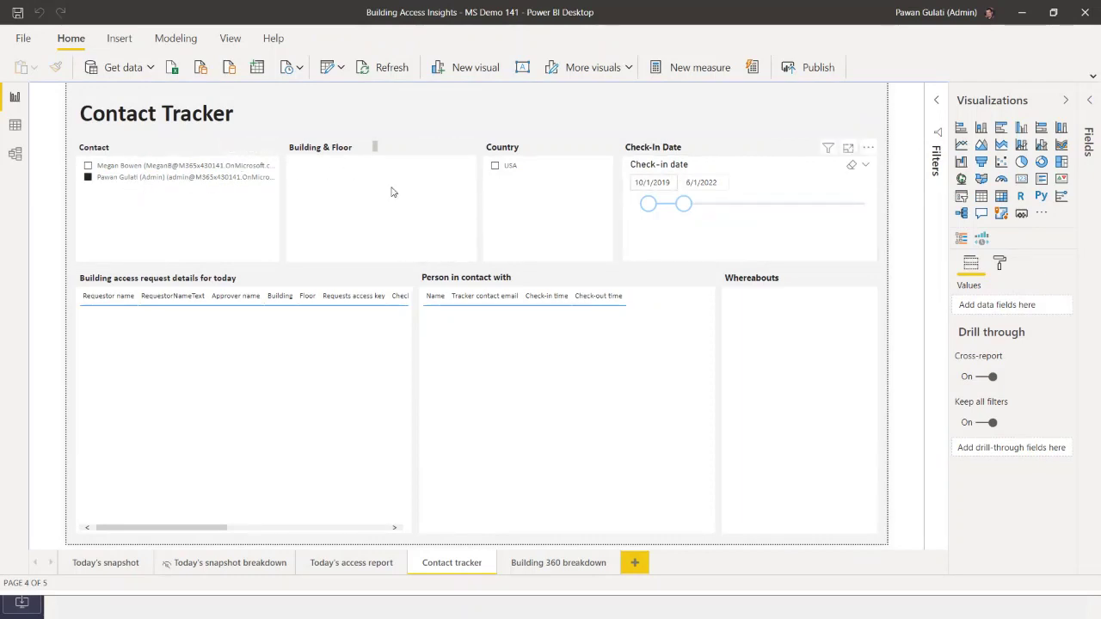
click(168, 177)
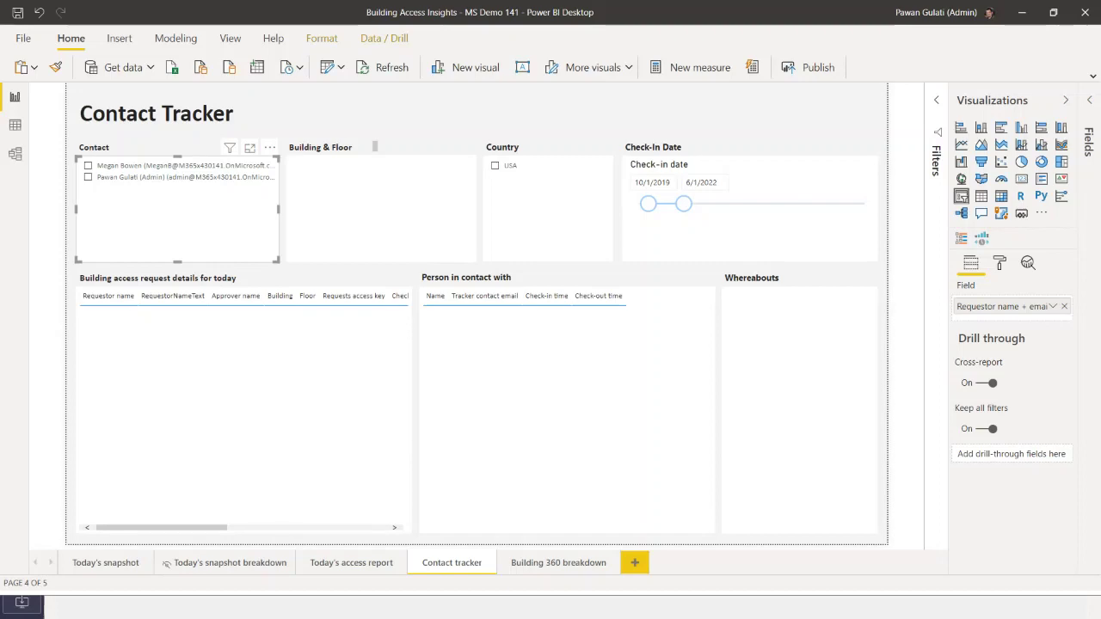
Switch back to Microsoft Teams and review the details of the 6/26/2020 Market St Office request awaiting approval
click(1034, 15)
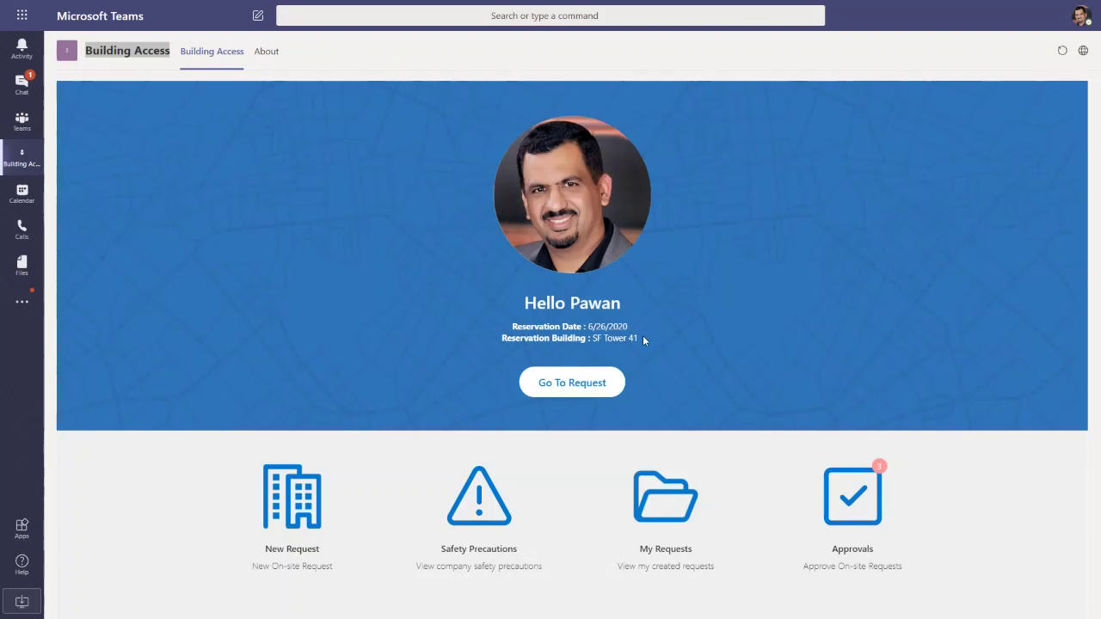
click(856, 510)
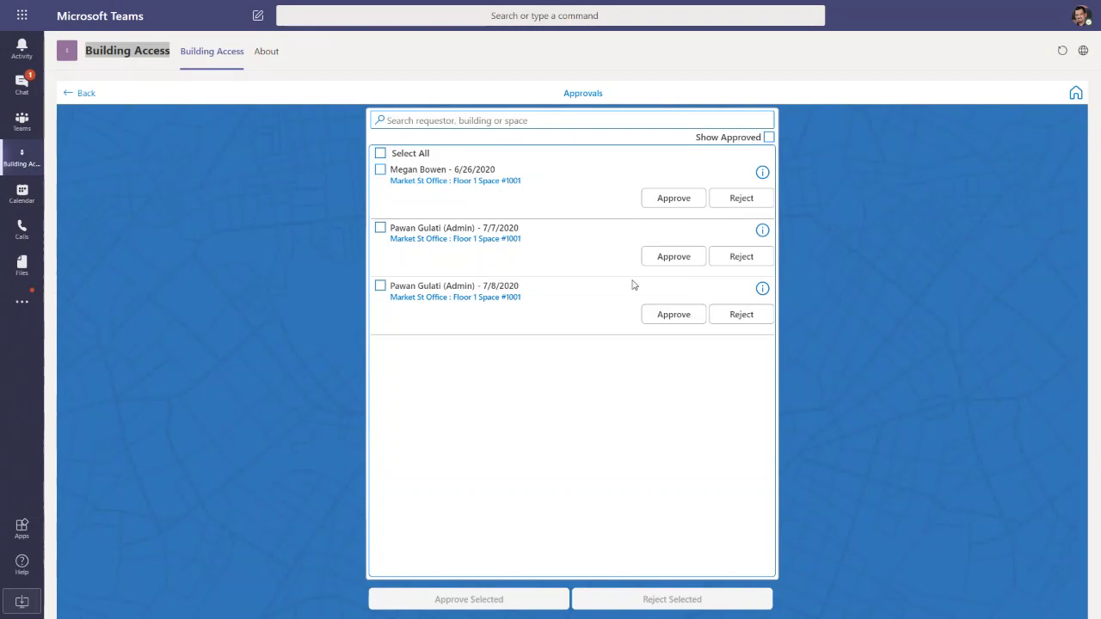
click(762, 174)
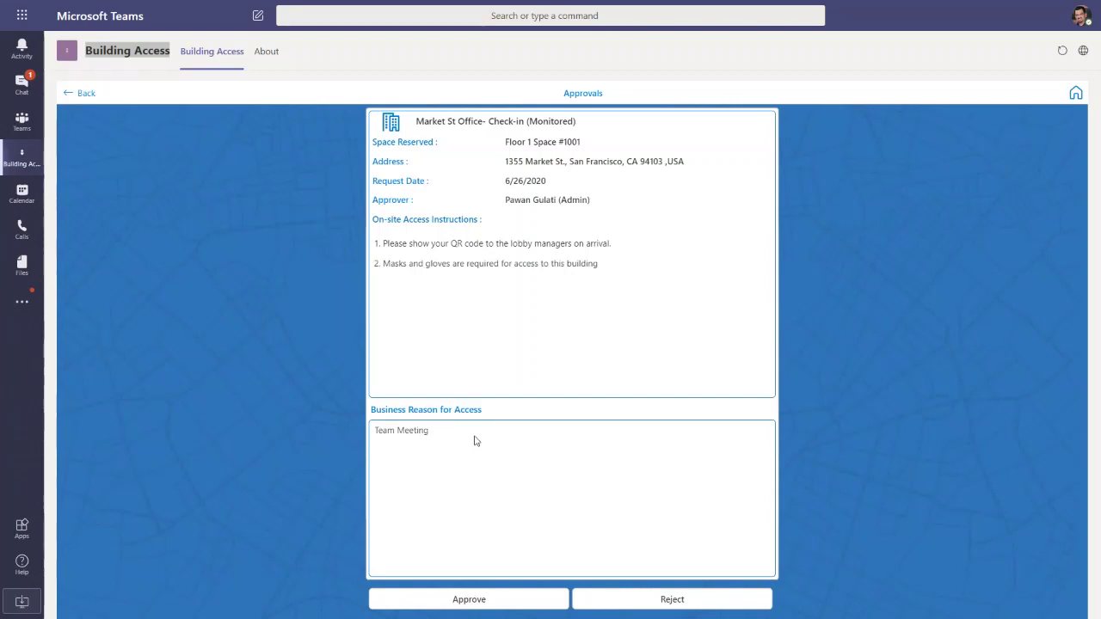
click(68, 96)
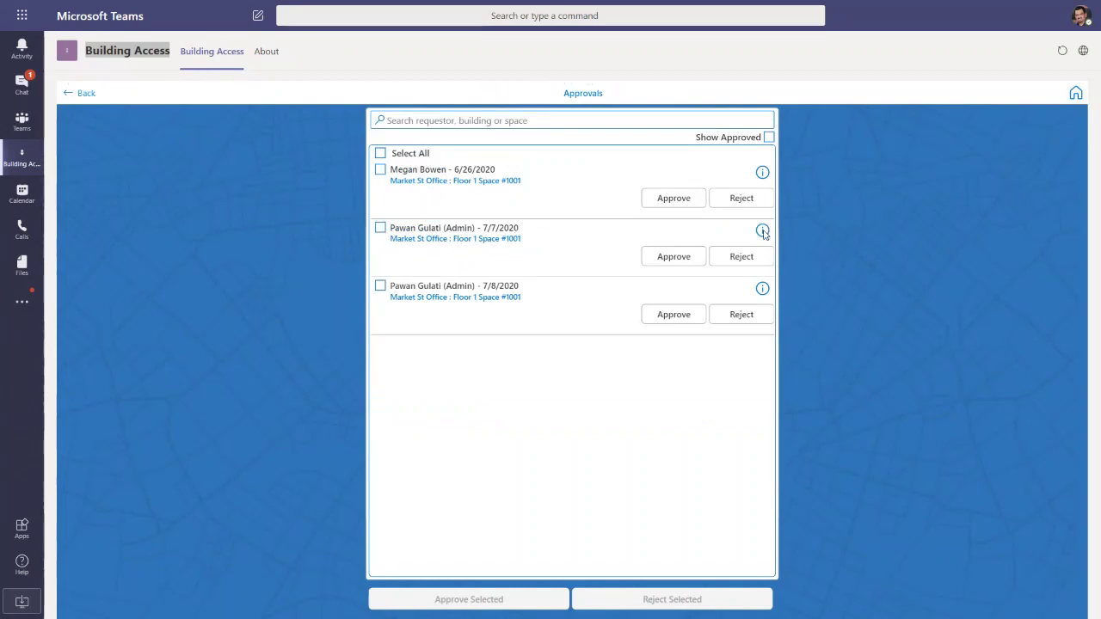
click(379, 230)
click(380, 287)
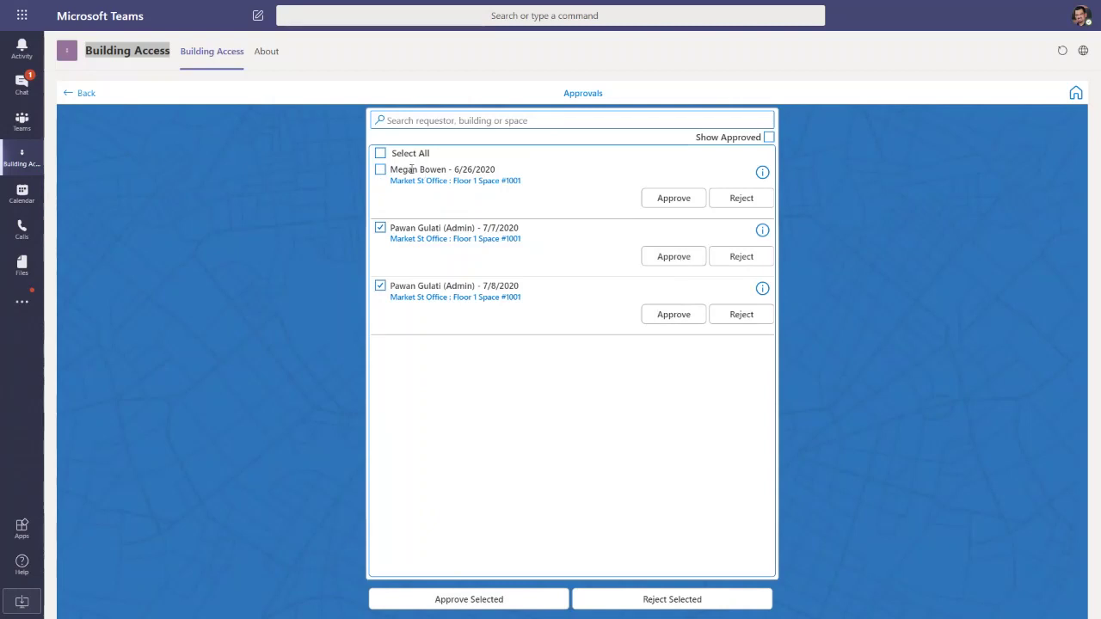
click(380, 229)
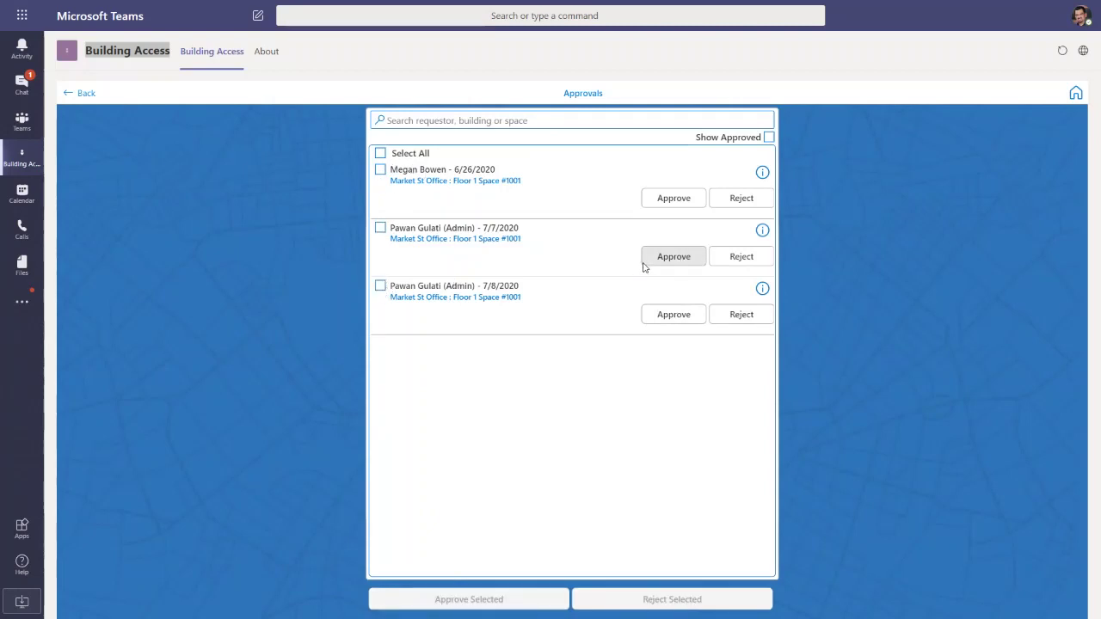
Approve the 7/7/2020 request for Market St Office, Floor 1 Space #1001
click(694, 262)
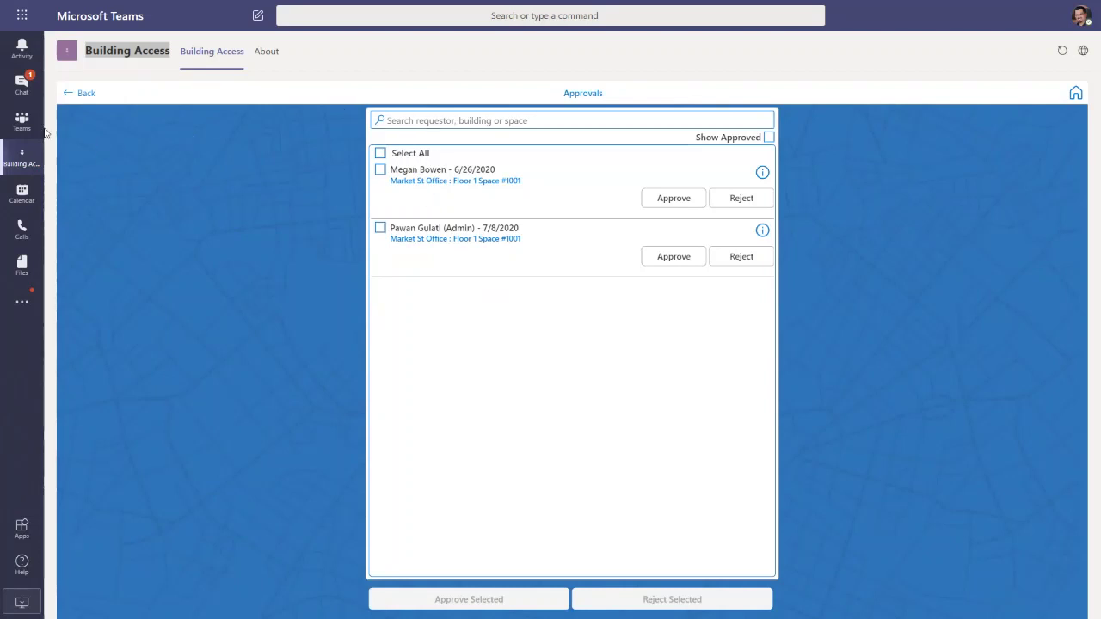
Open the Flow chat and review the Building Access Request cards for Market St Office
click(22, 84)
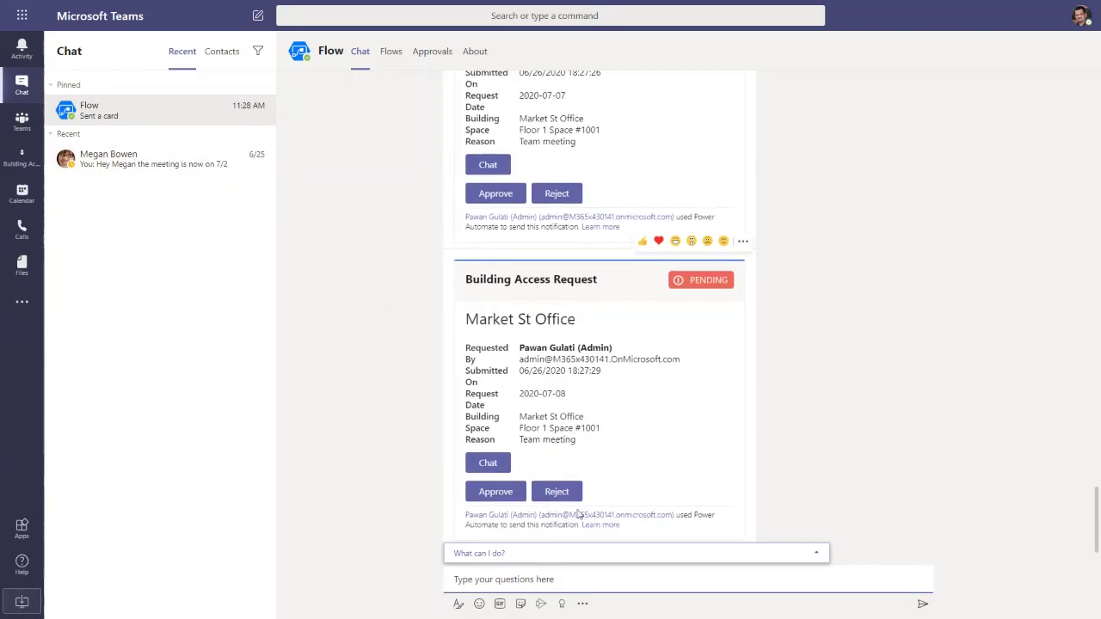
scroll(671, 399, up, 3)
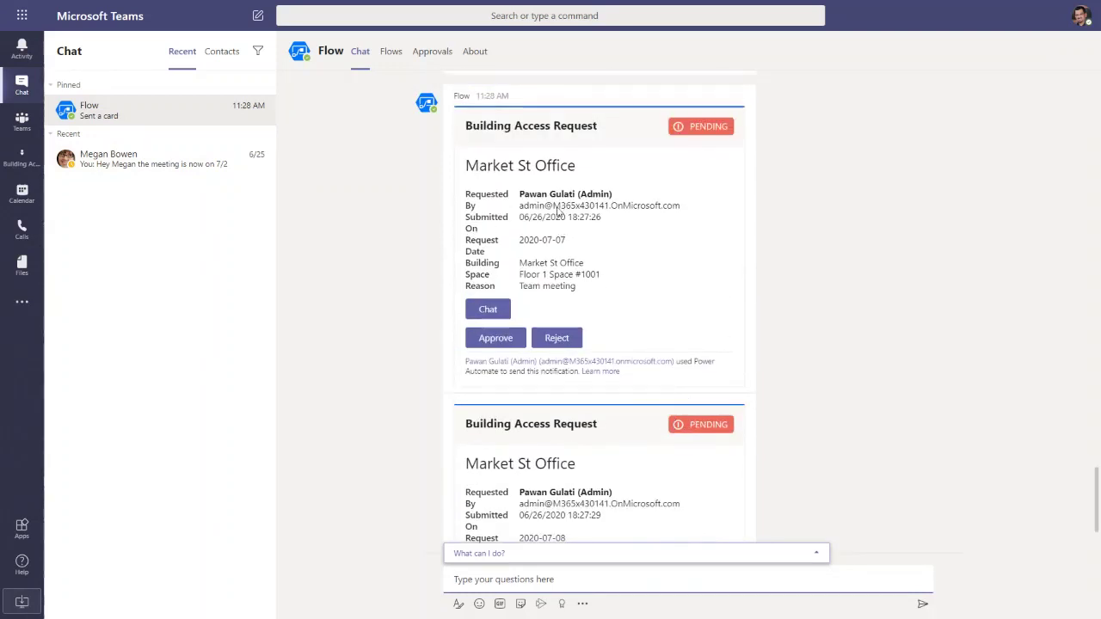
Review the 2020-06-26 Market St Office request card and open a chat with its requester to view the earlier message
scroll(560, 233, up, 6)
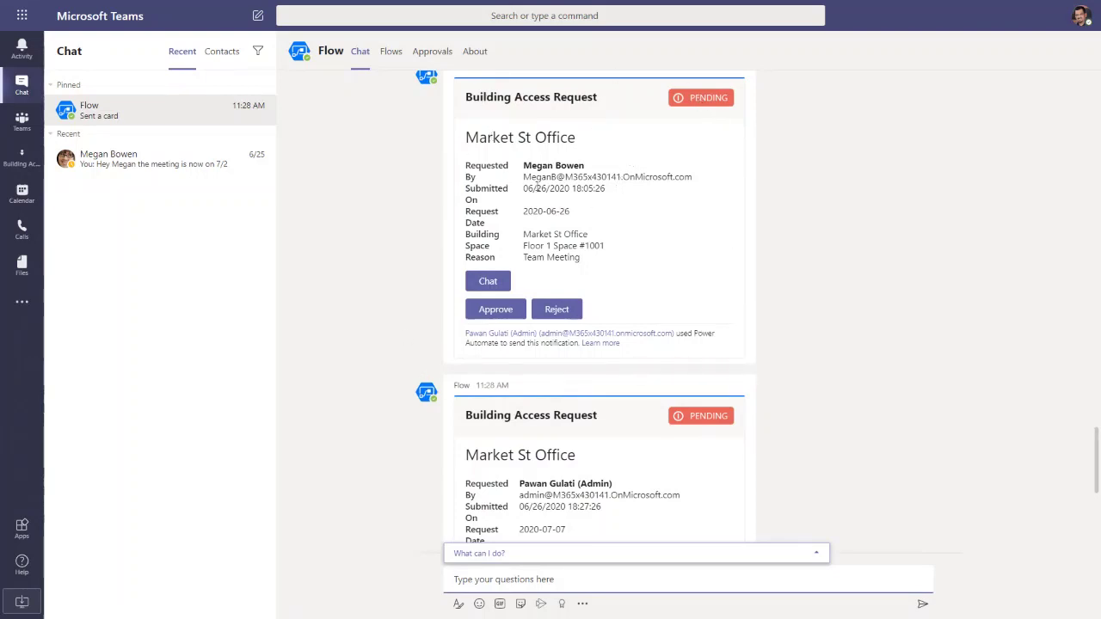
drag(580, 256, 530, 262)
click(530, 263)
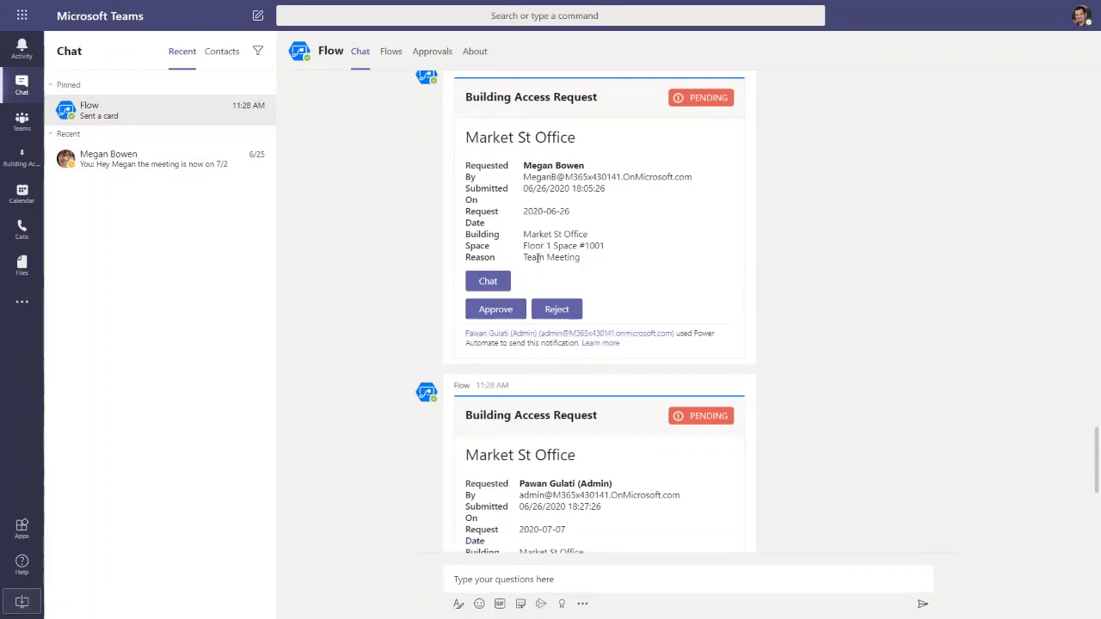
click(498, 282)
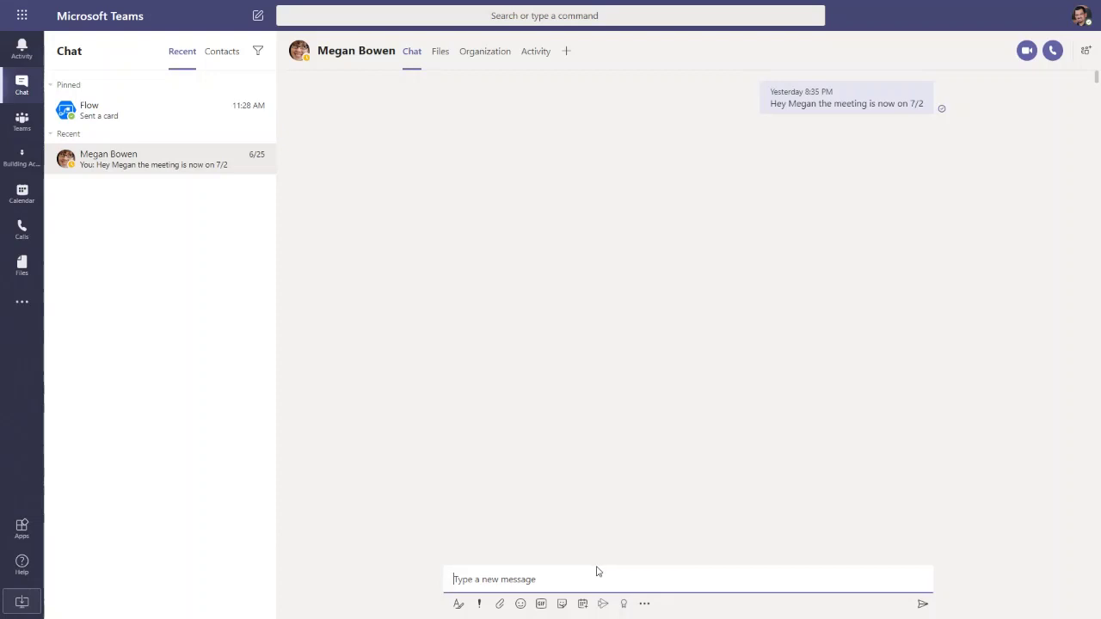
mouse_move(823, 107)
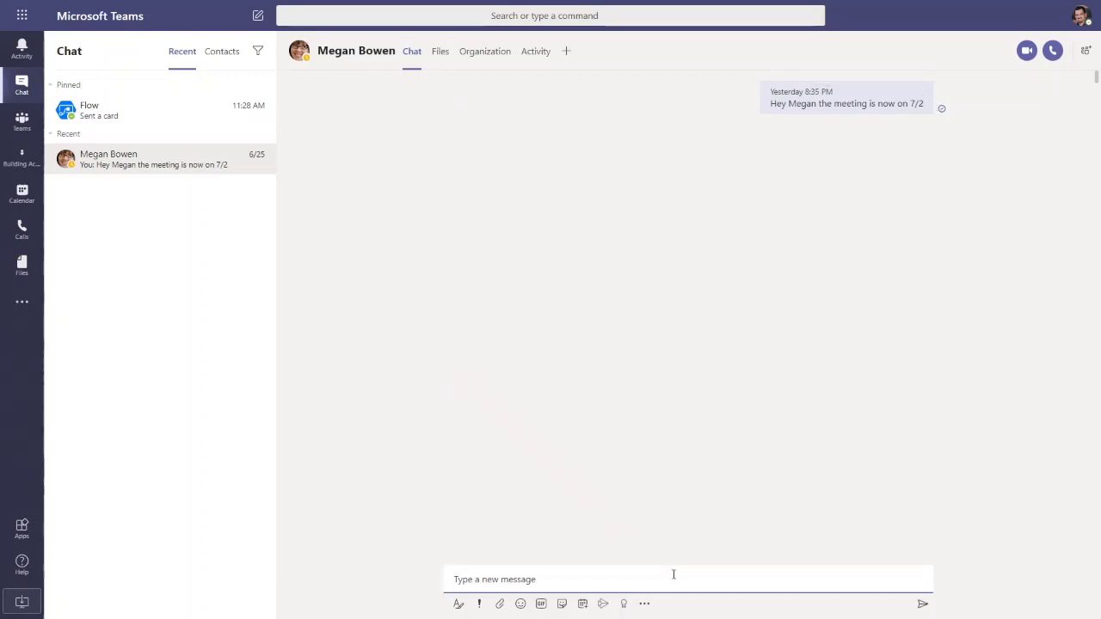
Approve the 2020-07-08 request for Market St Office, Floor 1 Space #1001, from the Flow chat and return to the Building Access home page
click(95, 112)
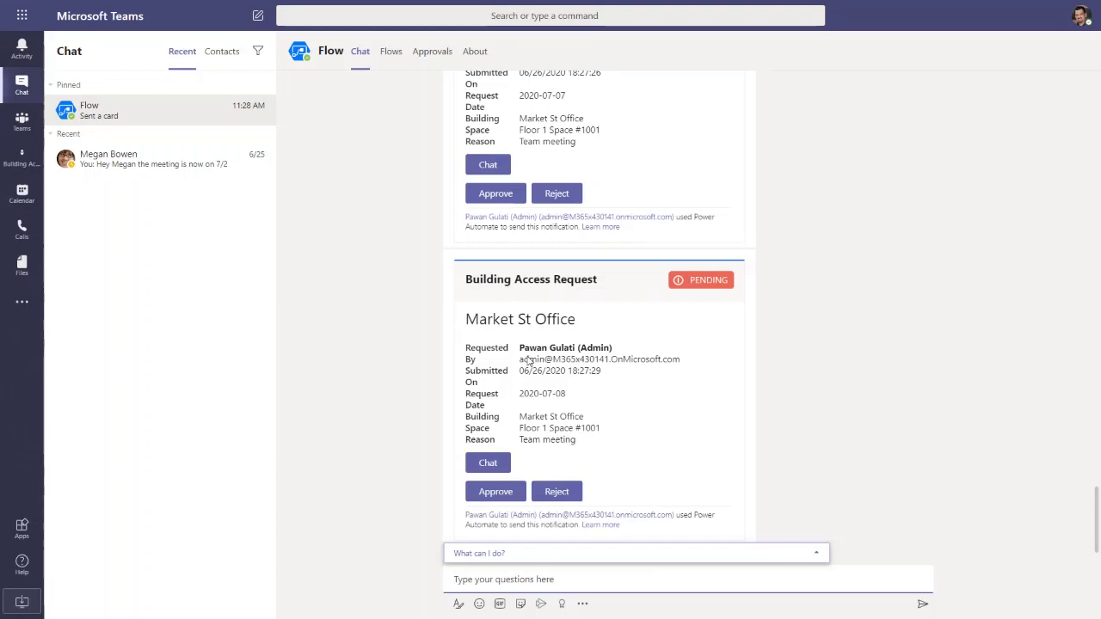
click(511, 491)
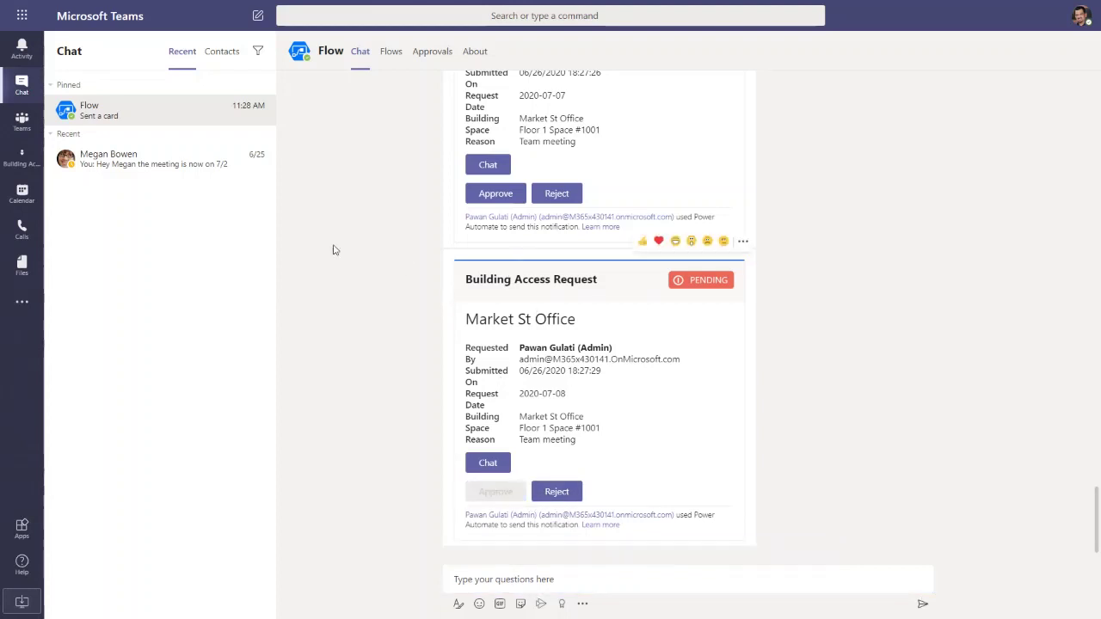
click(22, 157)
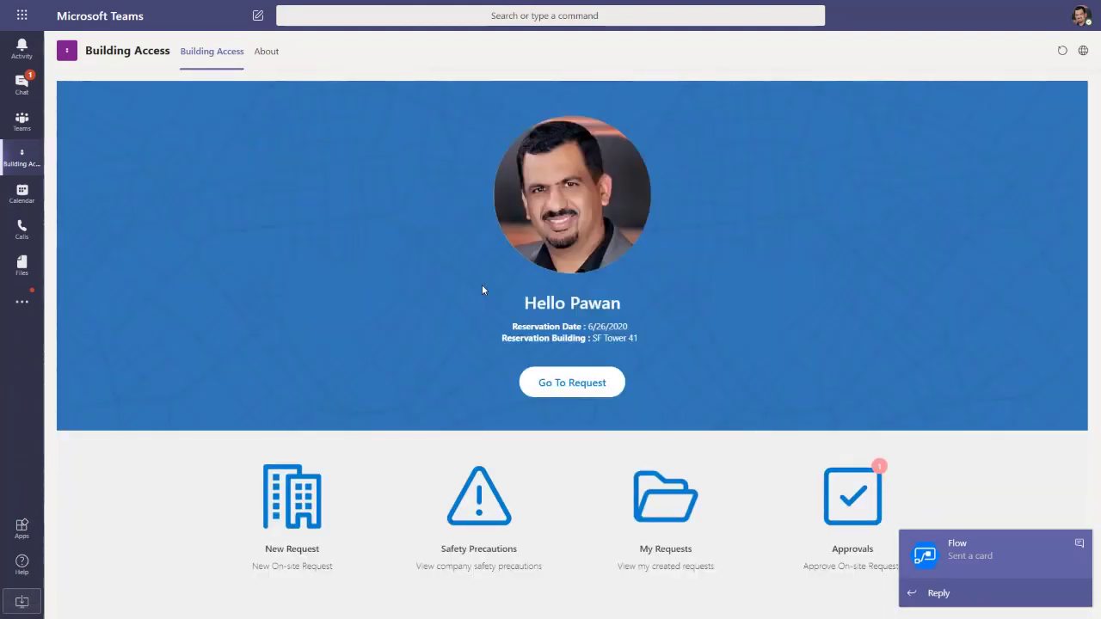
click(1081, 543)
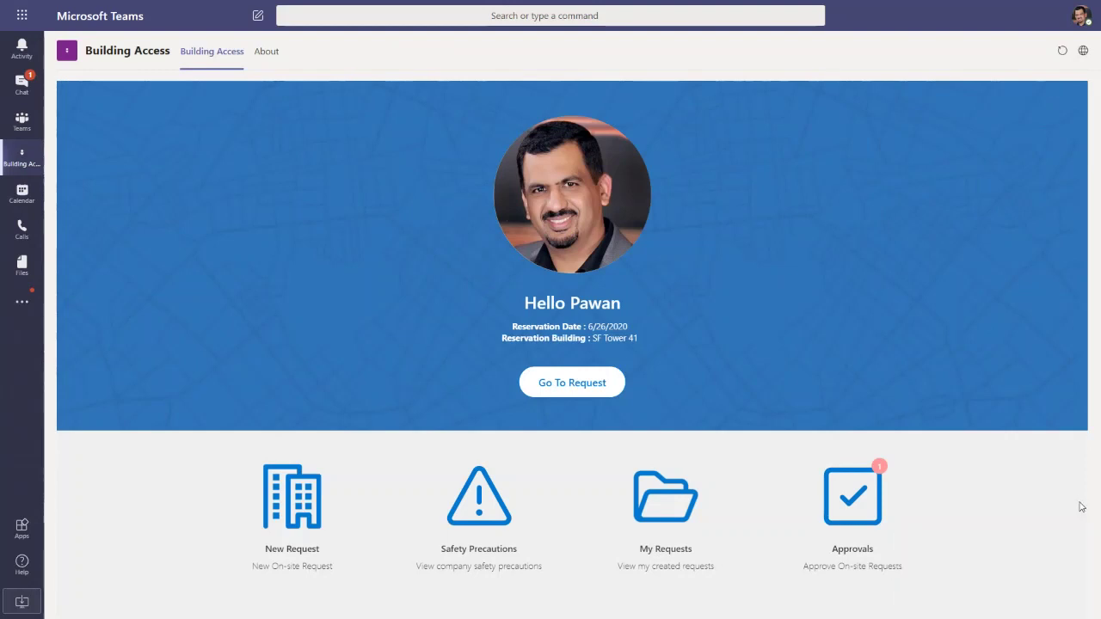